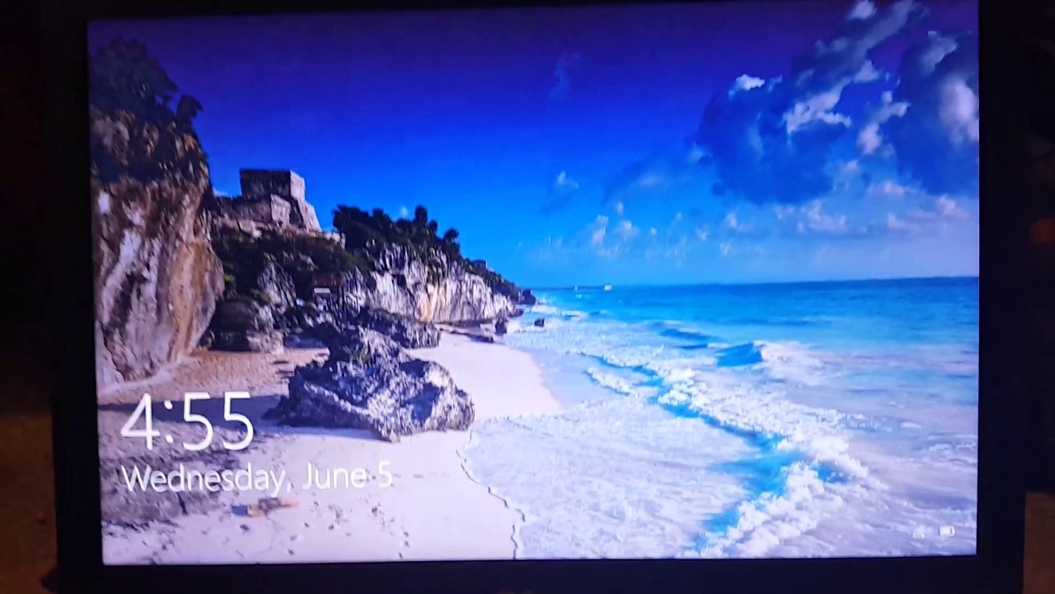
Dismiss the Windows 10 lock screen to bring up the PIN sign-in box.
key(space)
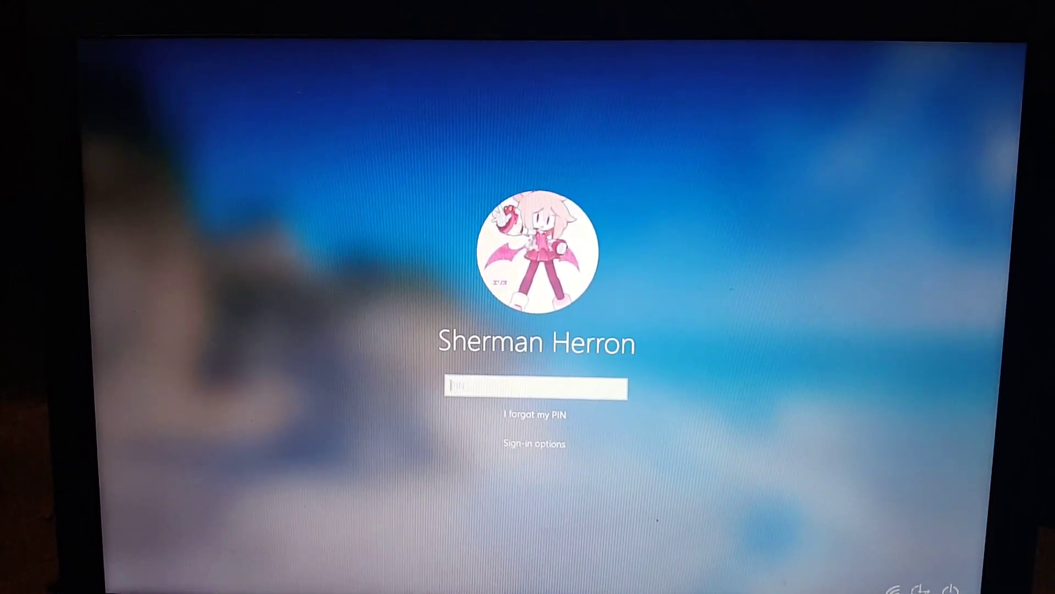
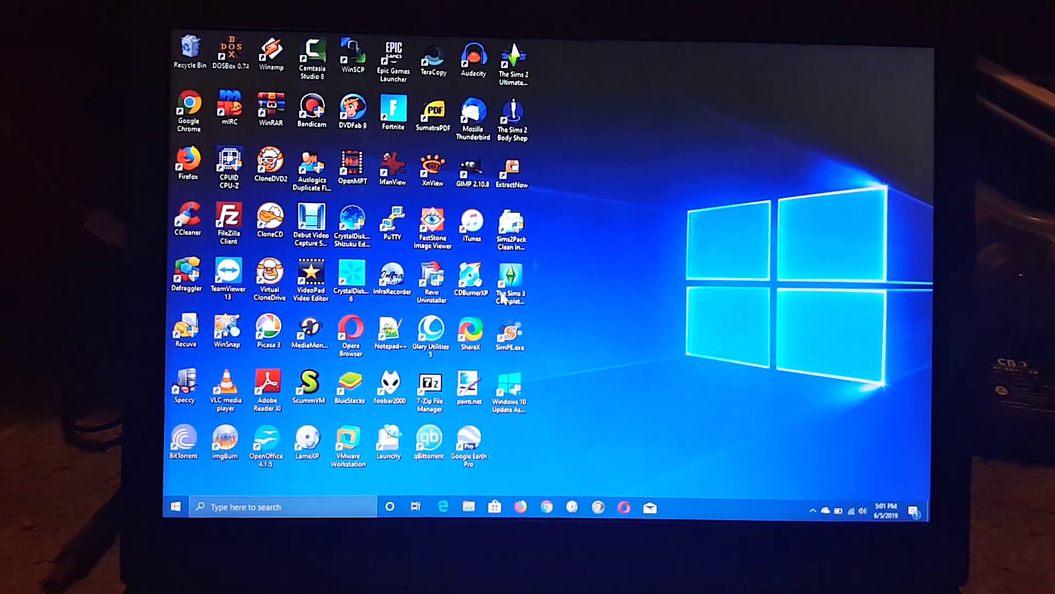
Briefly show the classic Start menu from the desktop, then close it again.
click(177, 513)
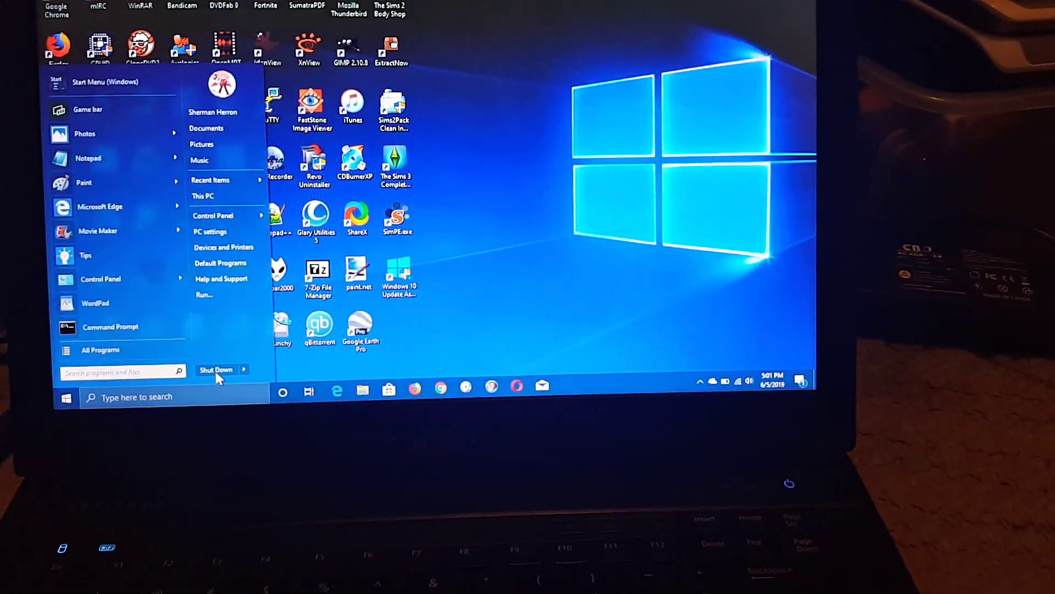
key(Escape)
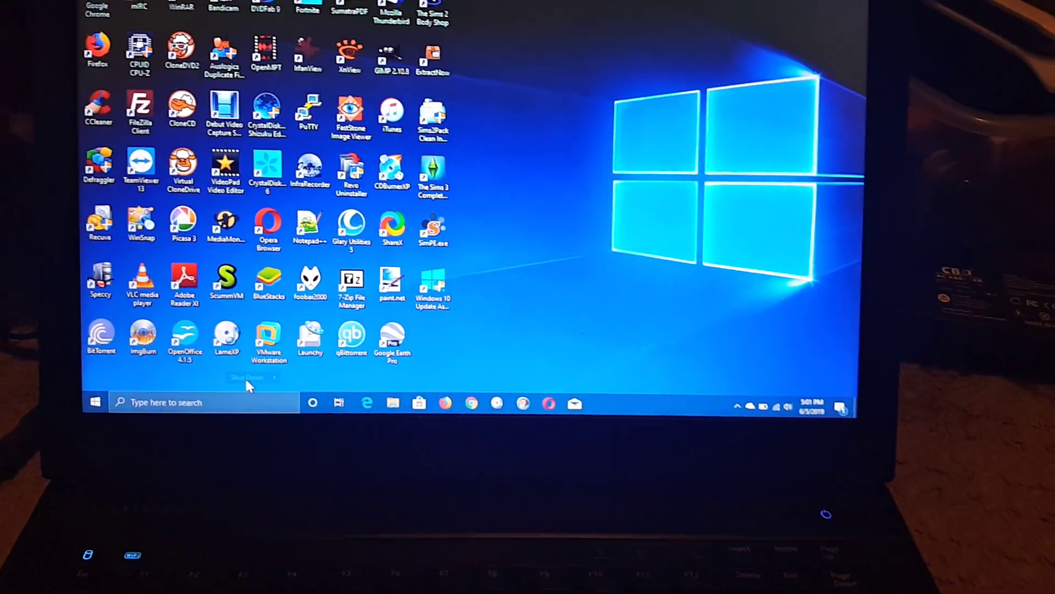